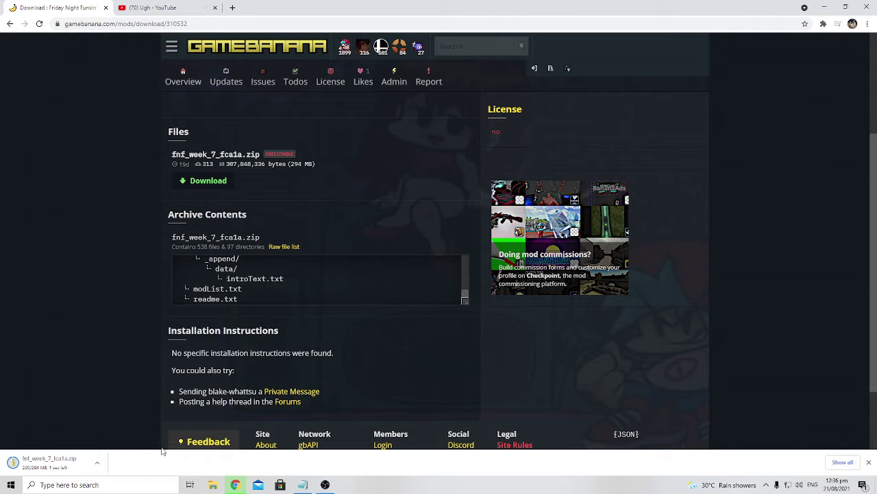
Step: Open the downloaded fnf_week_7_fca1a.zip archive
{"action": "left_click", "coordinate": [21, 463]}
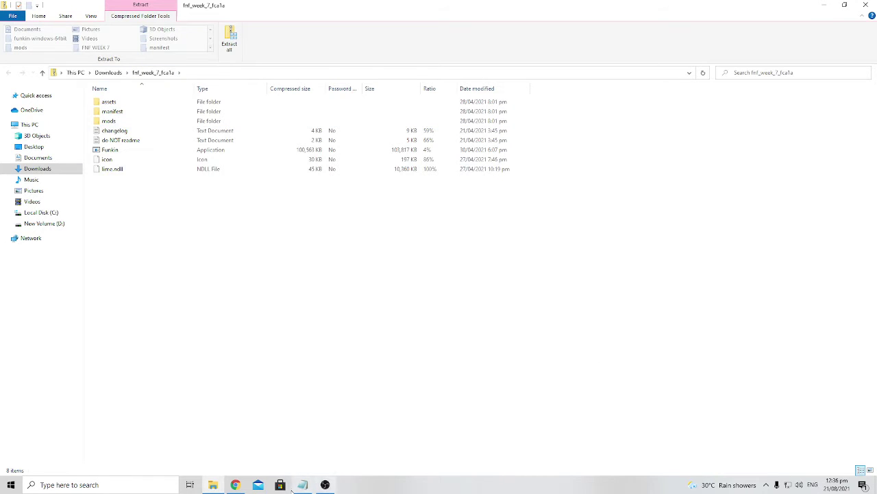
Step: Switch to YouTube in Chrome, open the suggested Dad Battle video and go back to the Ugh video
{"action": "left_click", "coordinate": [235, 485]}
{"action": "left_click", "coordinate": [153, 7]}
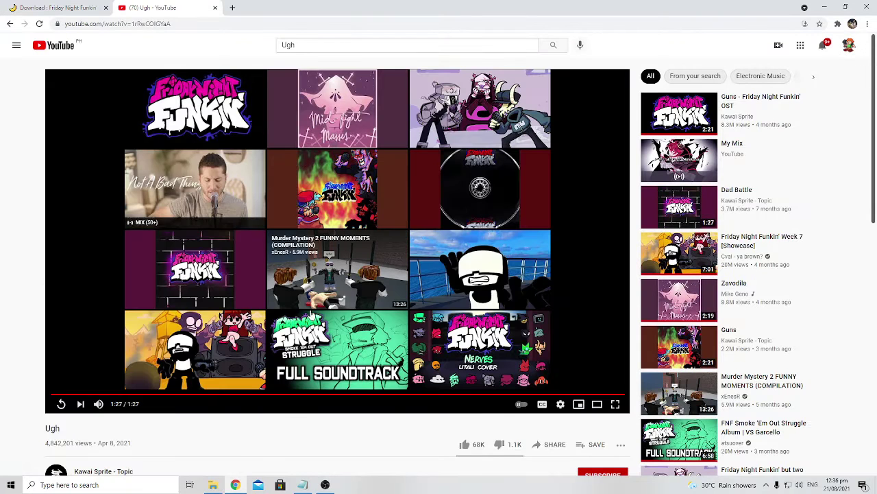
{"action": "left_click", "coordinate": [192, 255]}
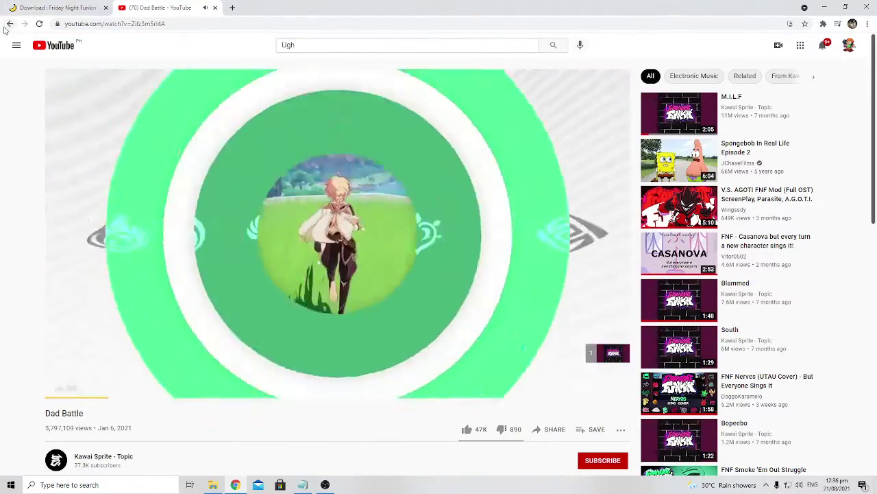
{"action": "left_click", "coordinate": [9, 24]}
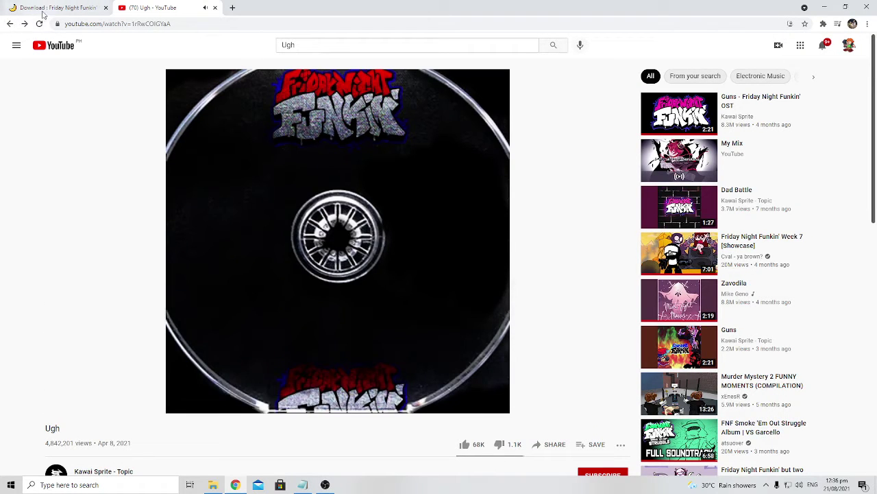
Step: Switch to File Explorer and try to extract the fnf_week_7_fca1a archive into the Friday Night Funkin Week 7 folder in Downloads
{"action": "left_click", "coordinate": [213, 485]}
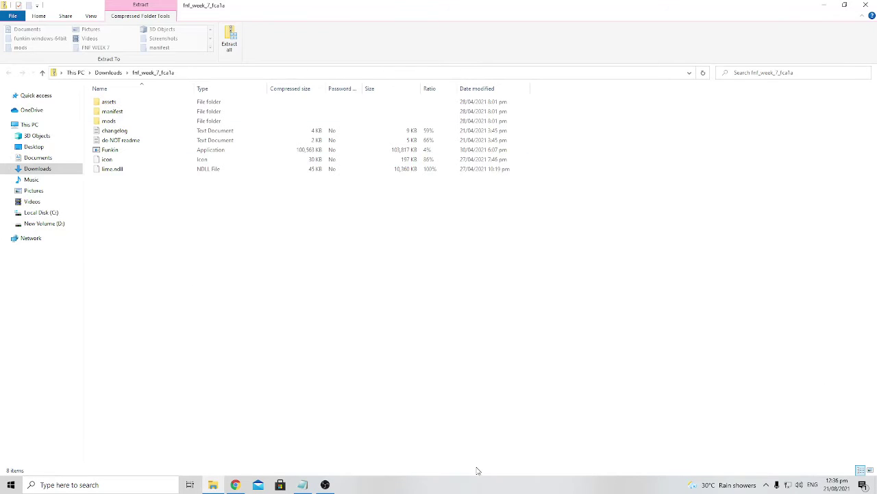
{"action": "left_click", "coordinate": [232, 40]}
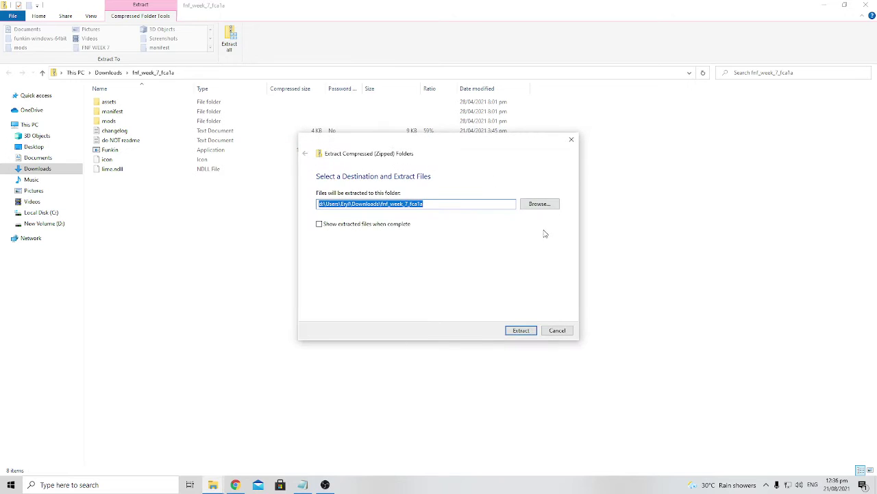
{"action": "left_click", "coordinate": [540, 204]}
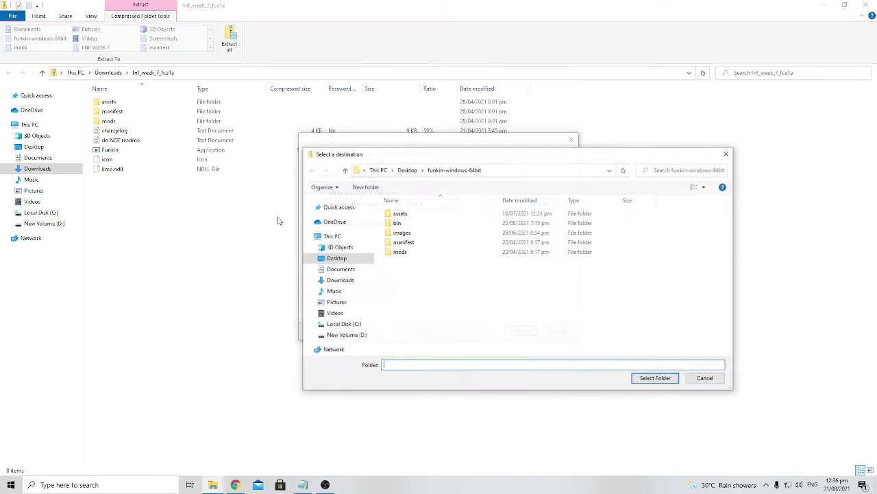
{"action": "left_click", "coordinate": [339, 279]}
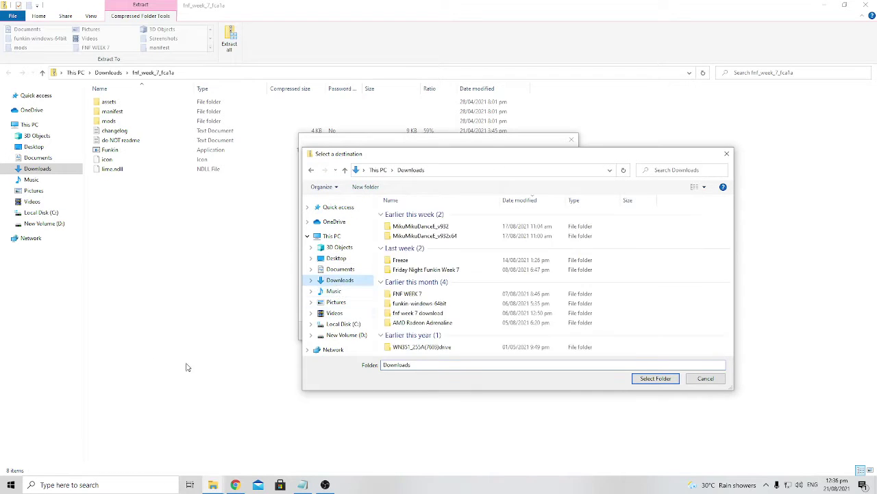
{"action": "left_click", "coordinate": [425, 270]}
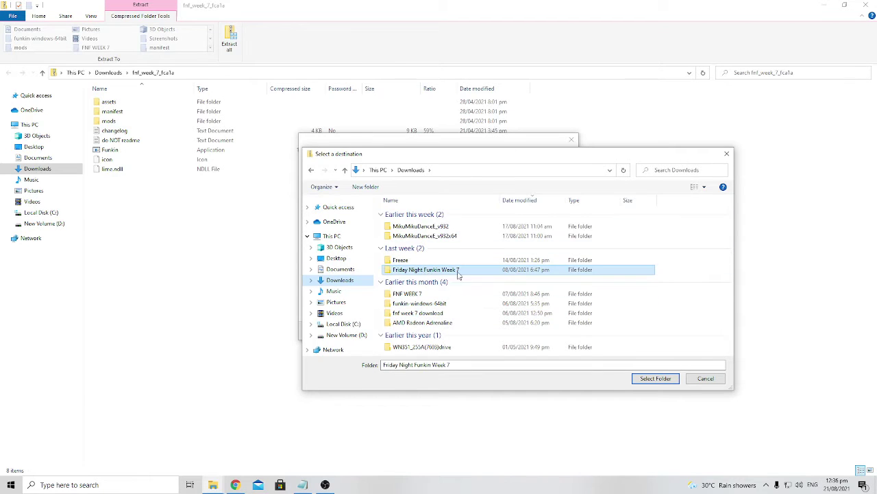
{"action": "left_click", "coordinate": [656, 379]}
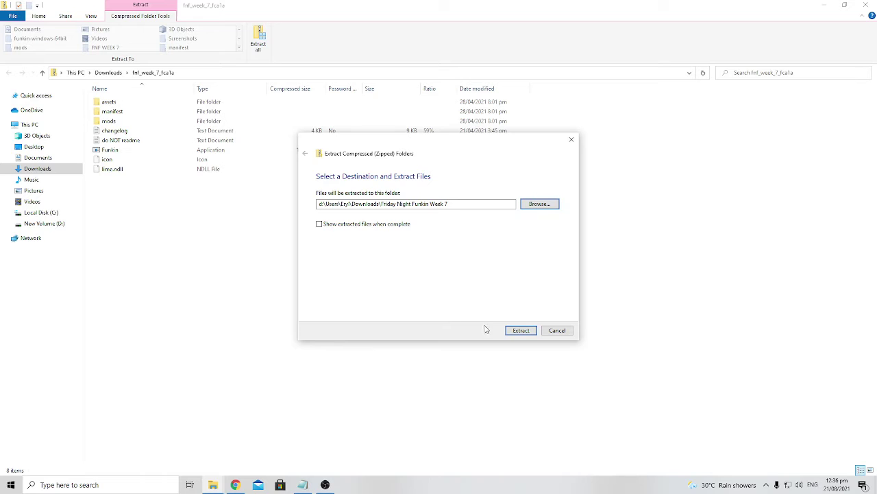
{"action": "left_click", "coordinate": [520, 330]}
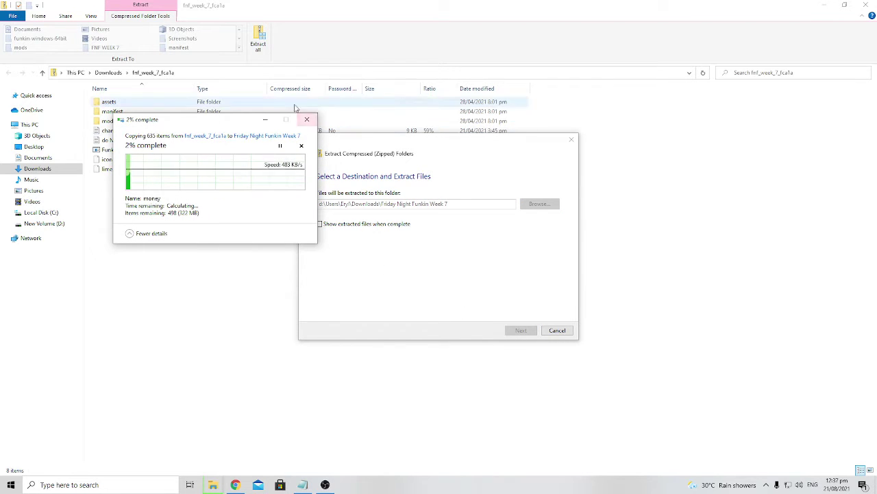
{"action": "left_click", "coordinate": [306, 119]}
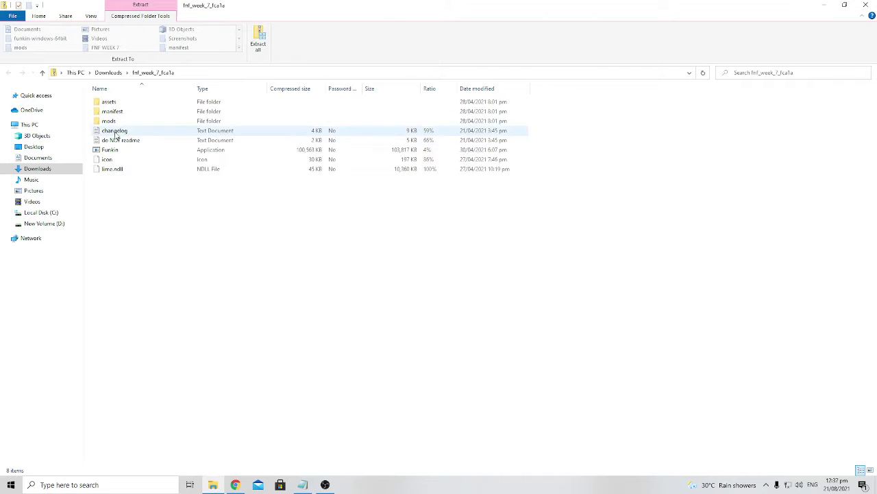
Step: Examine the Friday Night Funkin Week 7 folder in Downloads, including its funkin-windows-64bit-week-7 (1) archive and assets folder
{"action": "left_click", "coordinate": [58, 127]}
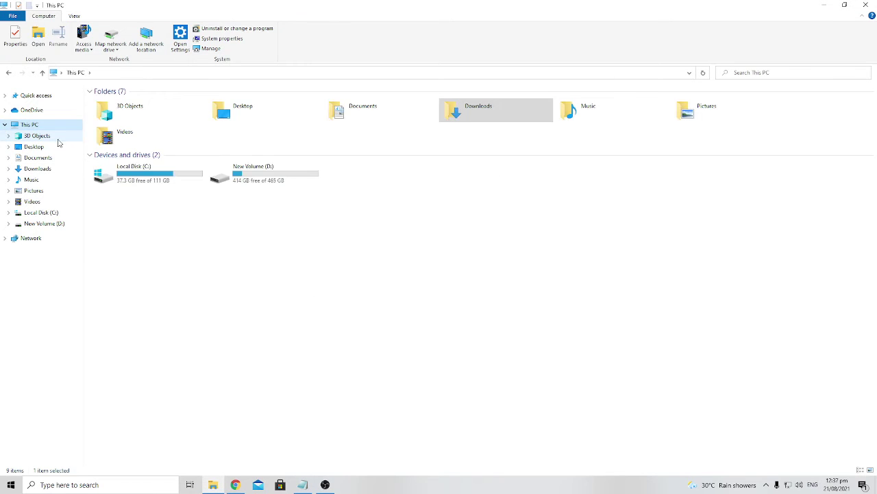
{"action": "left_click", "coordinate": [59, 136]}
{"action": "left_click", "coordinate": [52, 169]}
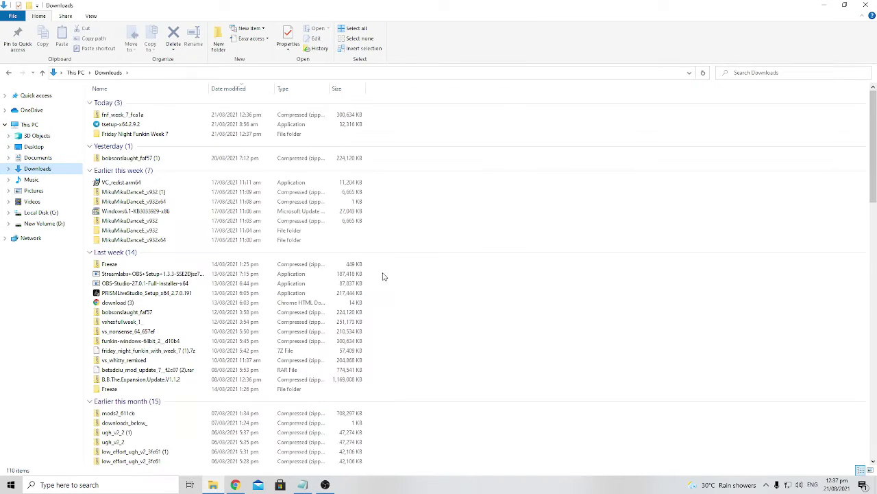
{"action": "left_click", "coordinate": [140, 115]}
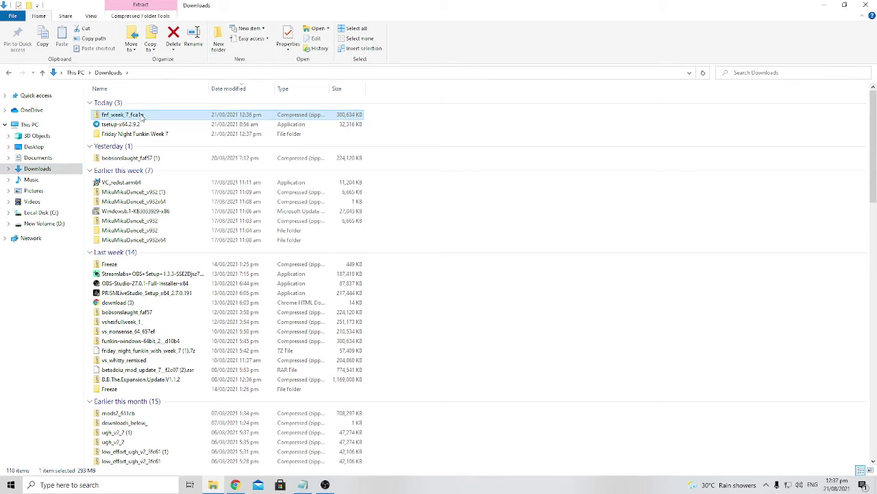
{"action": "double_click", "coordinate": [144, 134]}
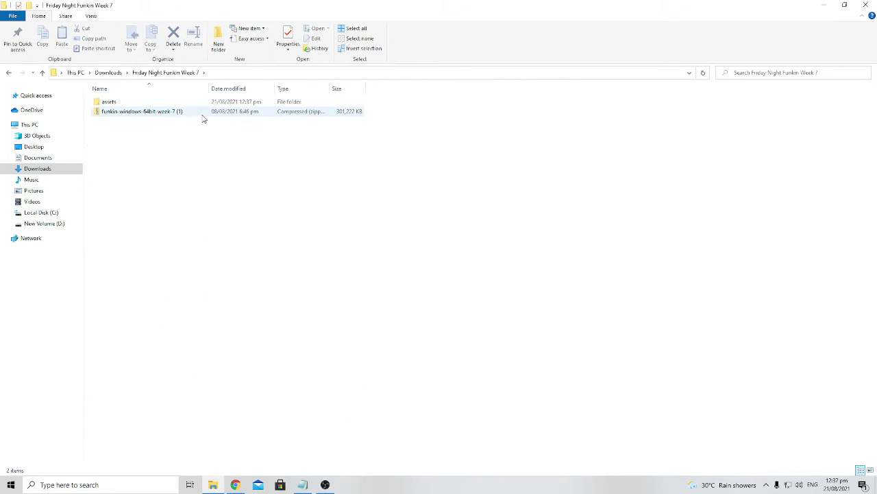
{"action": "double_click", "coordinate": [169, 114]}
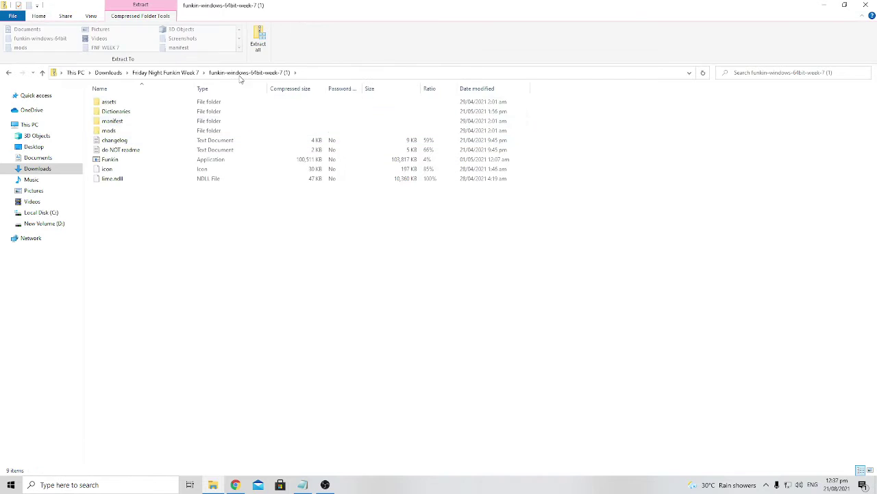
{"action": "left_click", "coordinate": [8, 72]}
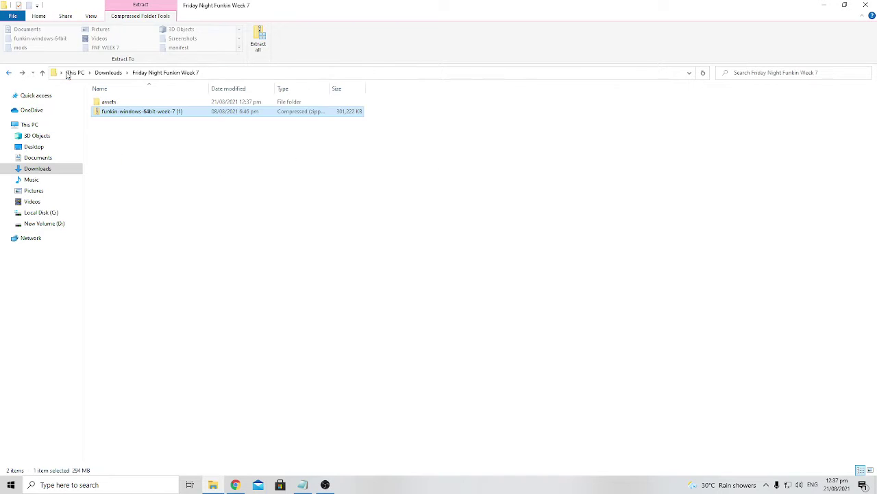
{"action": "double_click", "coordinate": [108, 101]}
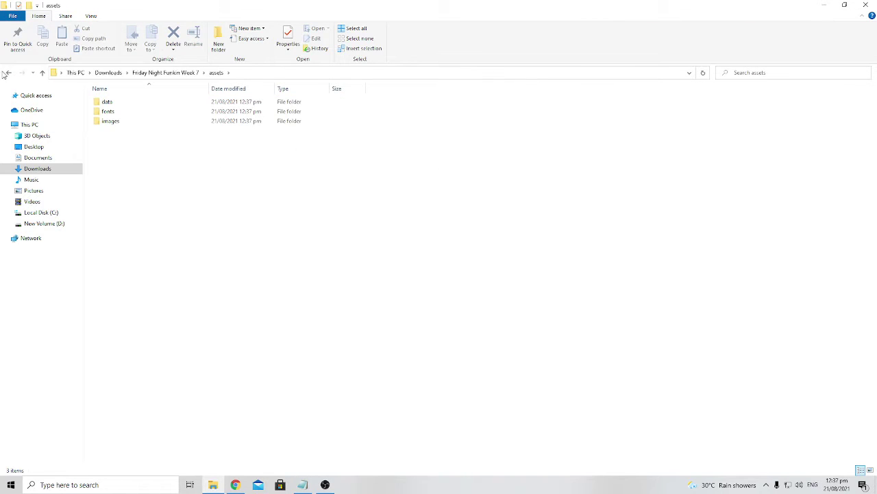
{"action": "left_click", "coordinate": [8, 72]}
Step: Transfer the funkin-windows-64bit-week-7 (1) archive to 3D Objects and open it there, selecting the items from mods to Funkin
{"action": "left_click_drag", "start_coordinate": [151, 114], "coordinate": [45, 136]}
{"action": "left_click", "coordinate": [43, 137]}
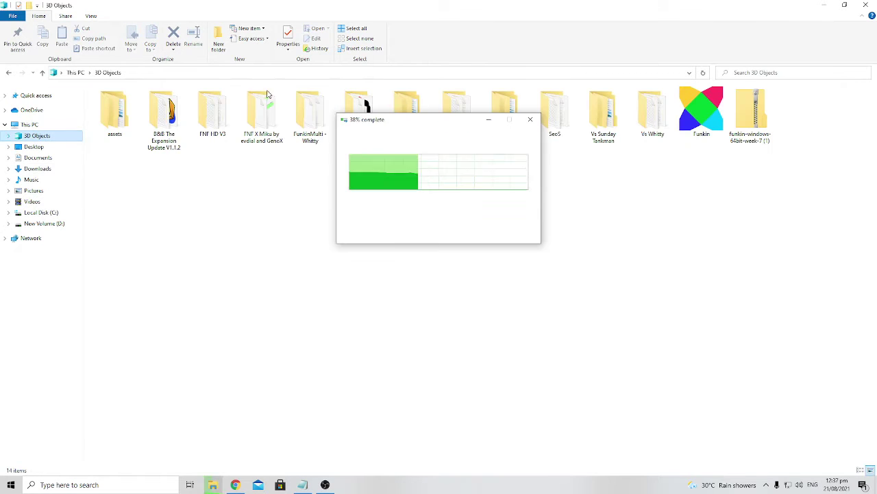
{"action": "left_click", "coordinate": [545, 142]}
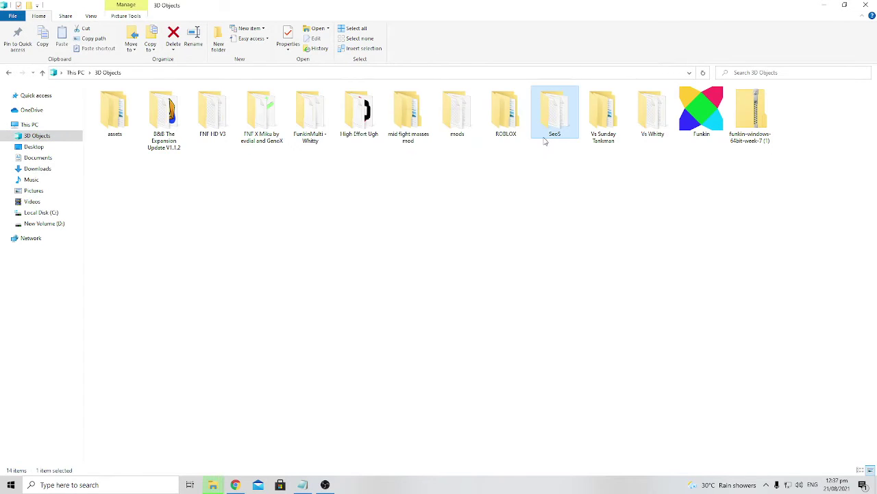
{"action": "double_click", "coordinate": [751, 113]}
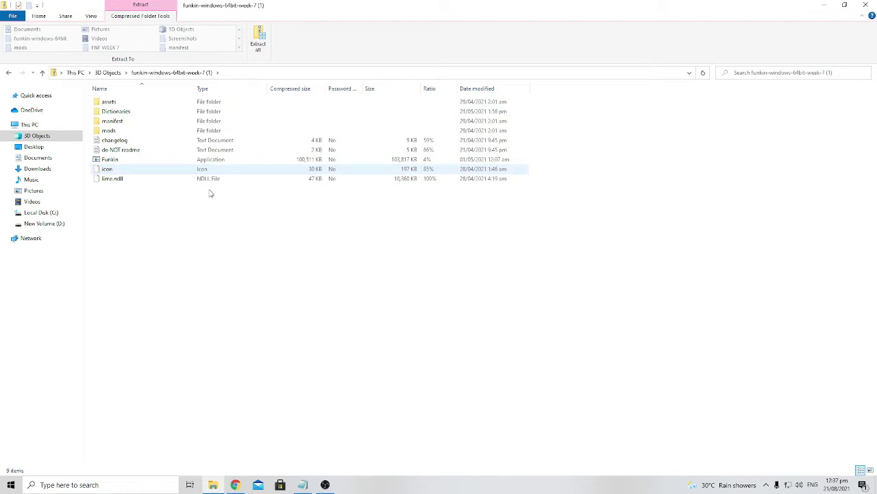
{"action": "left_click_drag", "start_coordinate": [123, 161], "coordinate": [183, 170]}
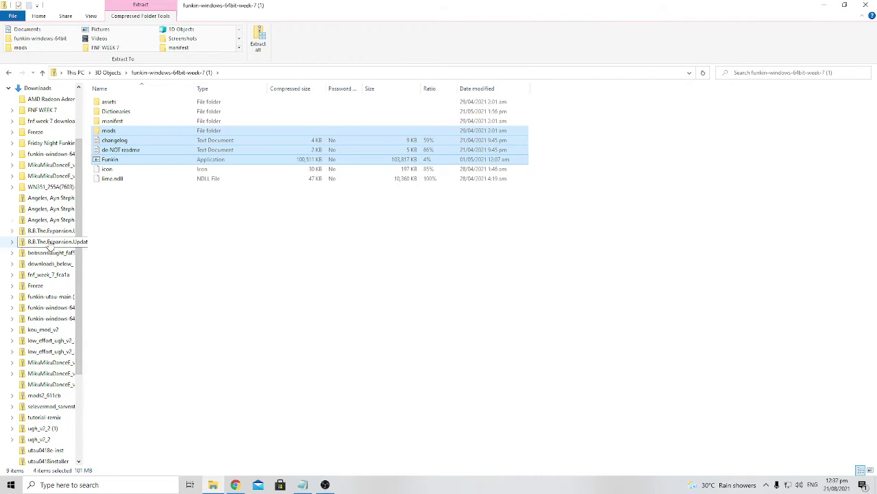
Step: Delete the bobsonslaught_faf57 (1) and bobsonslaught_faf57 archives from Downloads
{"action": "left_click", "coordinate": [53, 242]}
{"action": "right_click", "coordinate": [54, 243]}
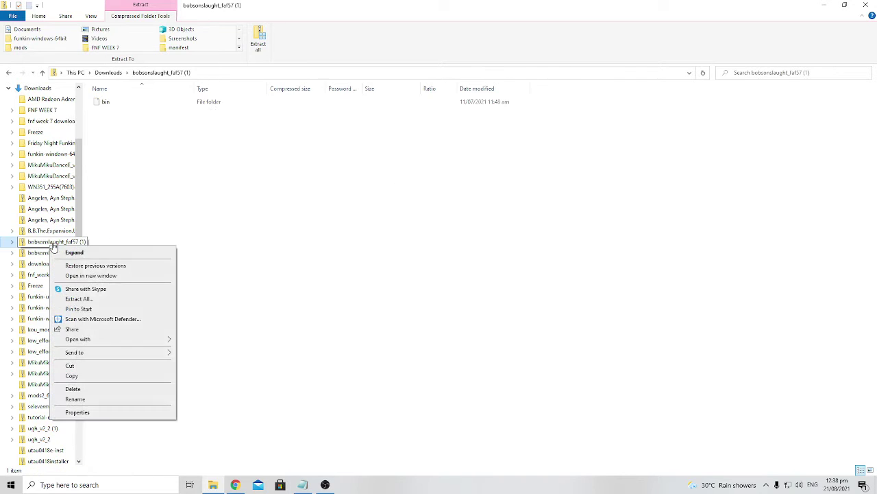
{"action": "left_click", "coordinate": [72, 388]}
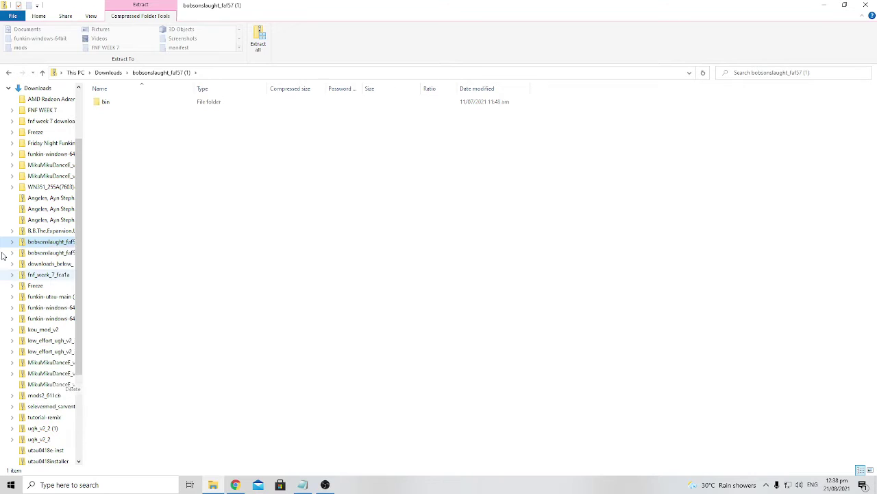
{"action": "left_click", "coordinate": [59, 243]}
{"action": "right_click", "coordinate": [59, 244]}
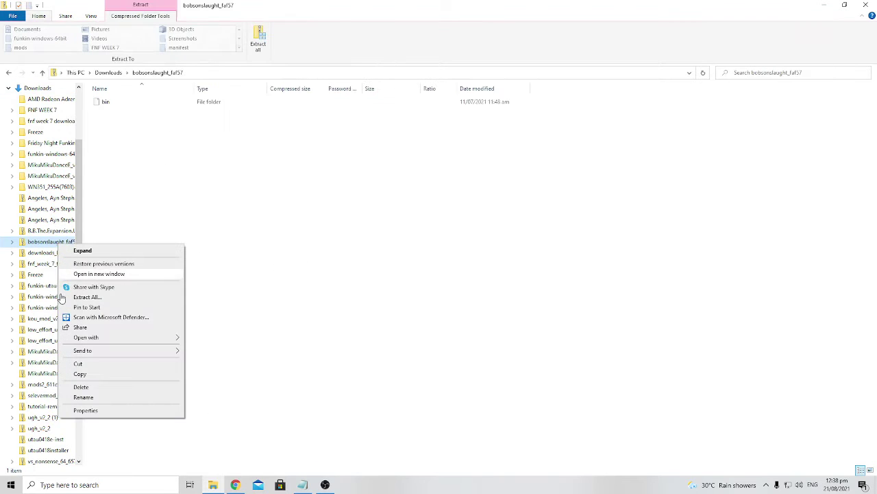
{"action": "left_click", "coordinate": [81, 388]}
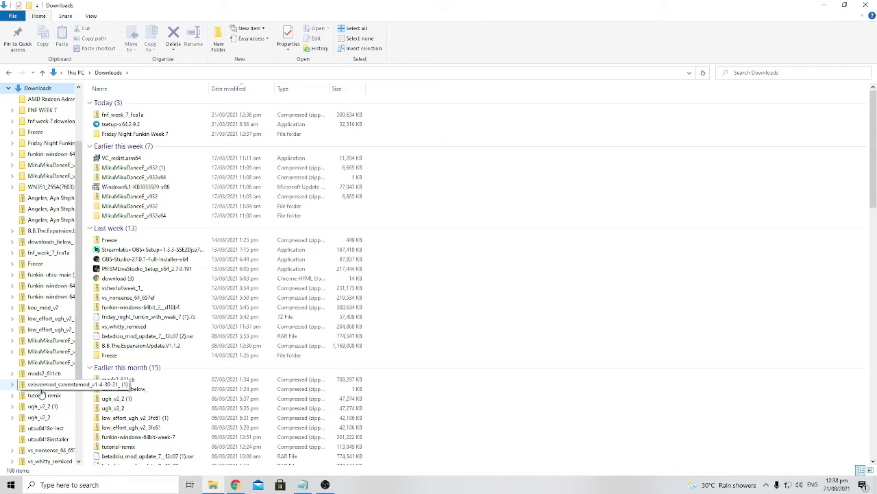
Step: Delete the vs_nonsense_64_657ef and ugh_v2_2 archives from Downloads
{"action": "left_click", "coordinate": [46, 451]}
{"action": "right_click", "coordinate": [47, 451]}
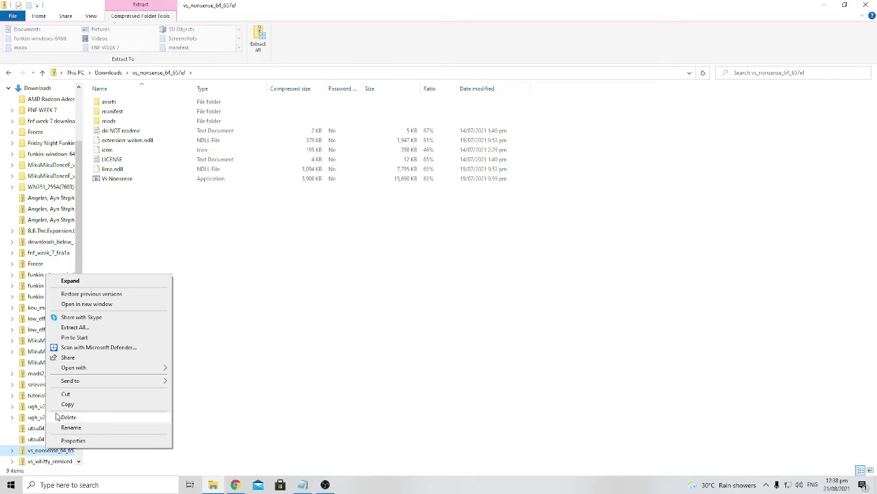
{"action": "left_click", "coordinate": [69, 418]}
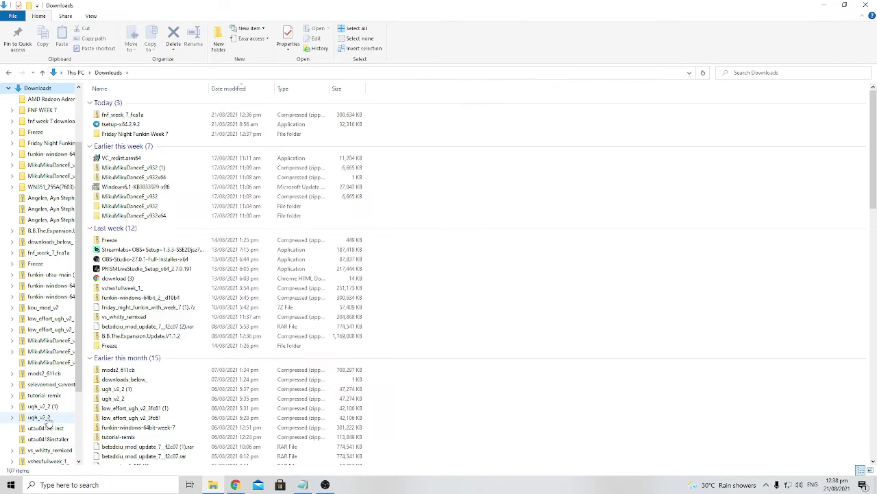
{"action": "left_click", "coordinate": [46, 419]}
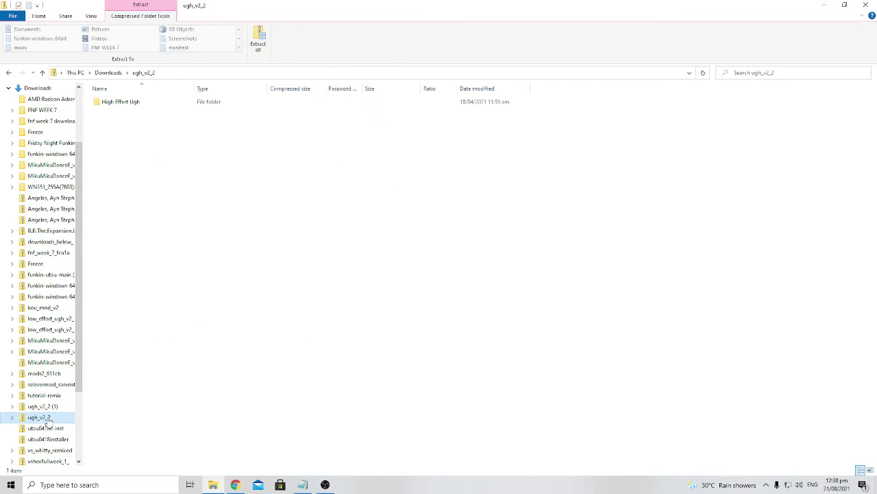
{"action": "right_click", "coordinate": [48, 421]}
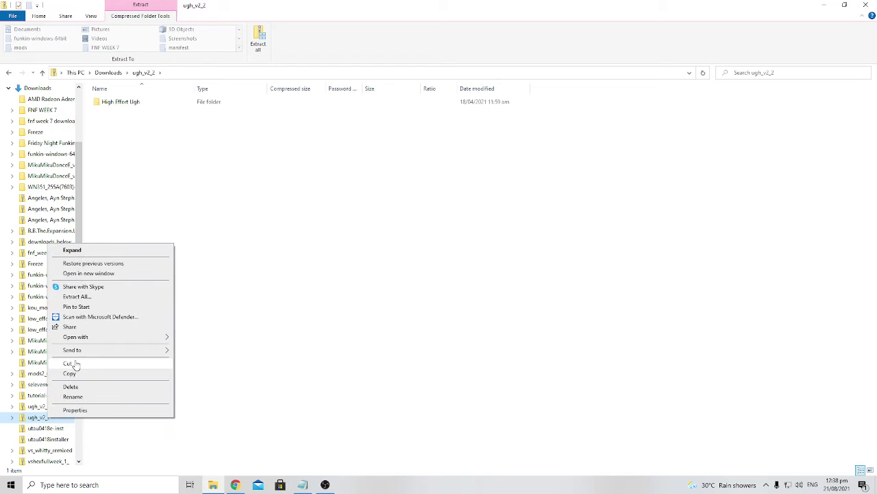
{"action": "left_click", "coordinate": [71, 387]}
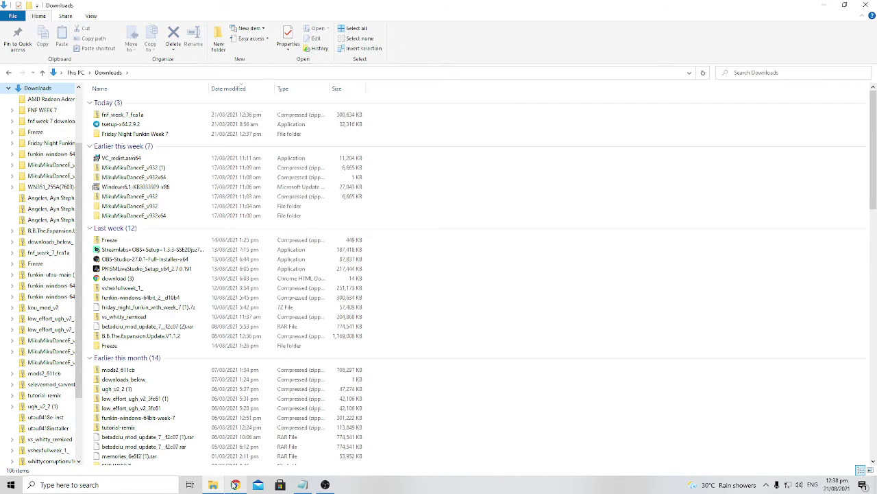
Step: Switch to YouTube in Chrome and play the suggested Guns - Friday Night Funkin' OST video, skipping its ad
{"action": "left_click", "coordinate": [235, 484]}
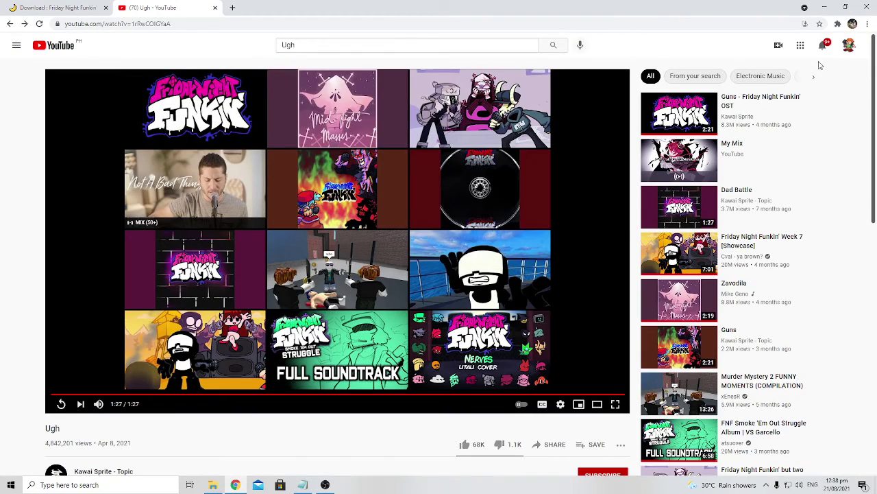
{"action": "left_click", "coordinate": [648, 113]}
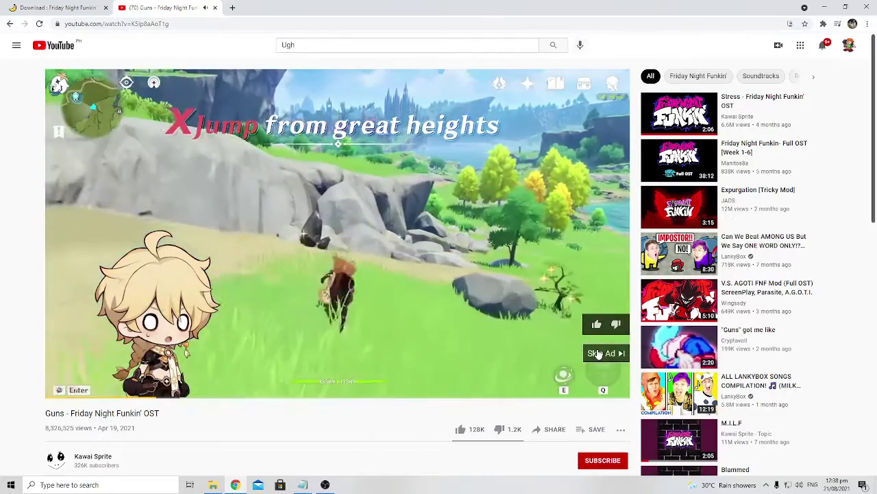
{"action": "left_click", "coordinate": [598, 353]}
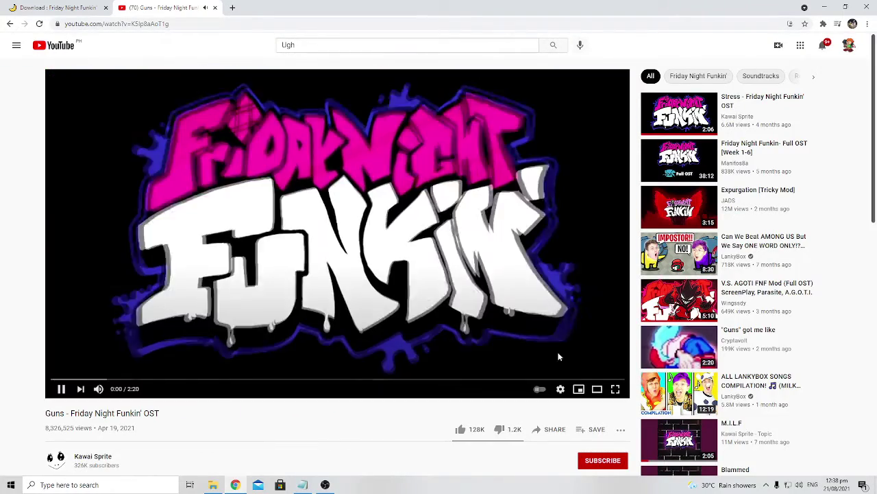
Step: Return to the Downloads folder in File Explorer and delete the vshexfullweek_1_ archive
{"action": "left_click", "coordinate": [212, 485]}
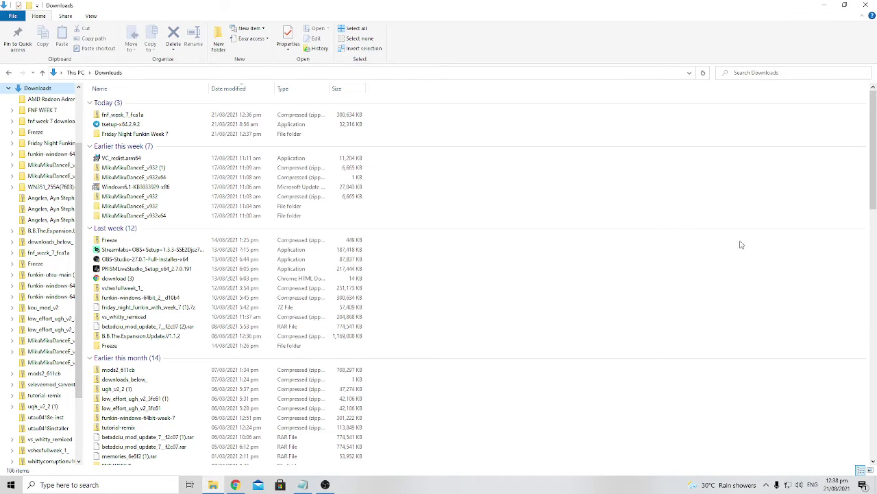
{"action": "left_click", "coordinate": [60, 451]}
{"action": "right_click", "coordinate": [61, 451]}
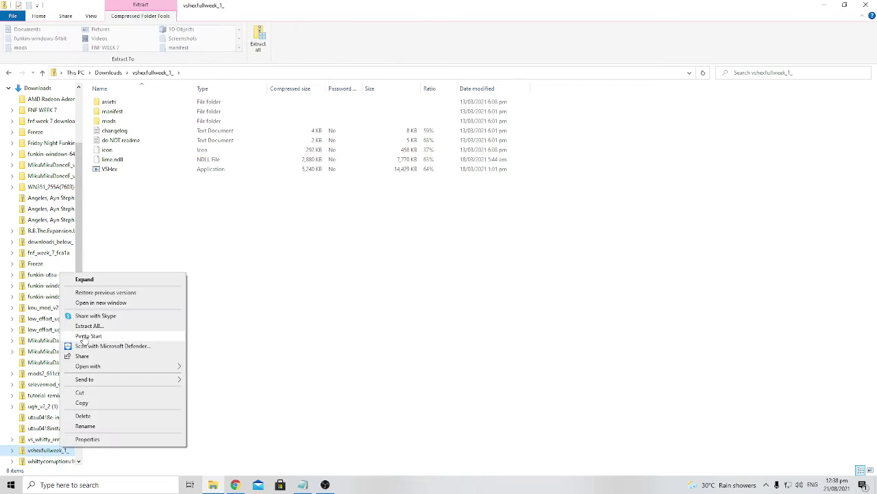
{"action": "left_click", "coordinate": [108, 416]}
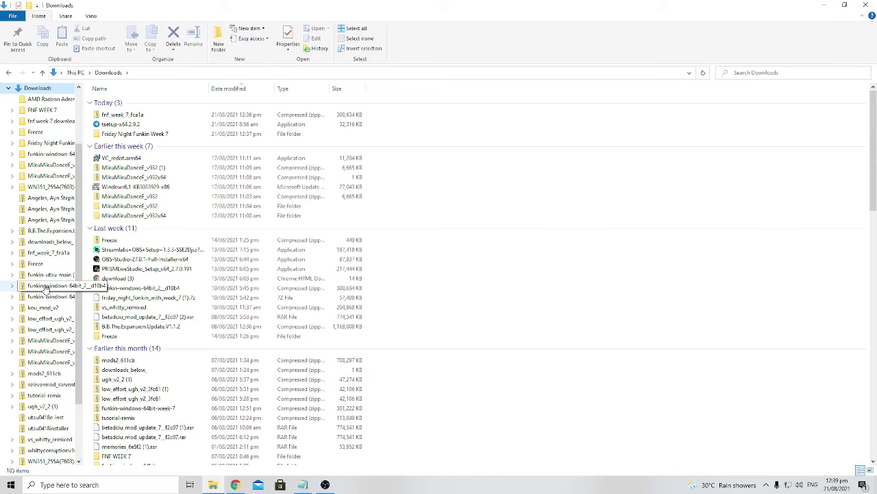
Step: Check the contents of the fnf_week_7_fca1a archive and the Friday Night Funkin Week 7 folder
{"action": "left_click", "coordinate": [32, 256]}
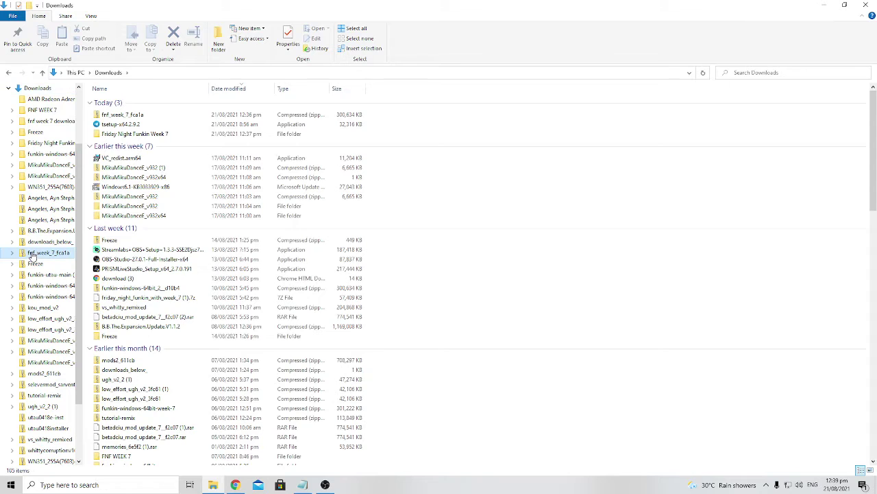
{"action": "right_click", "coordinate": [32, 257]}
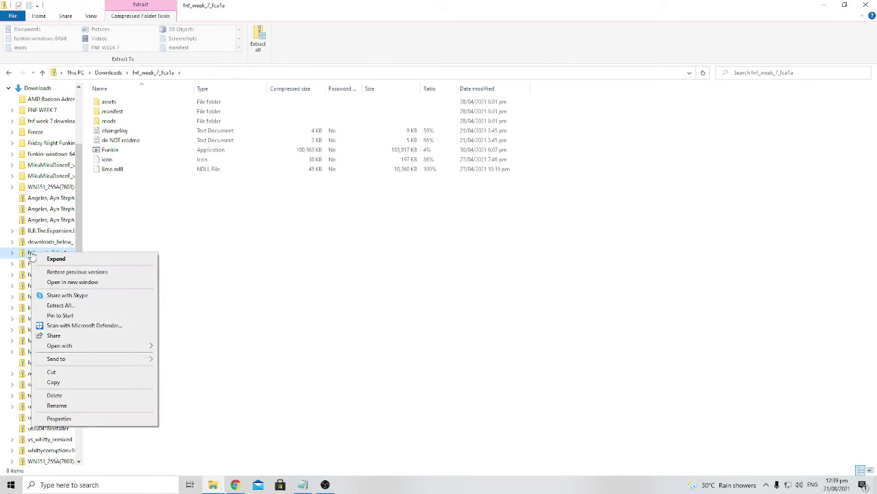
{"action": "left_click", "coordinate": [279, 325]}
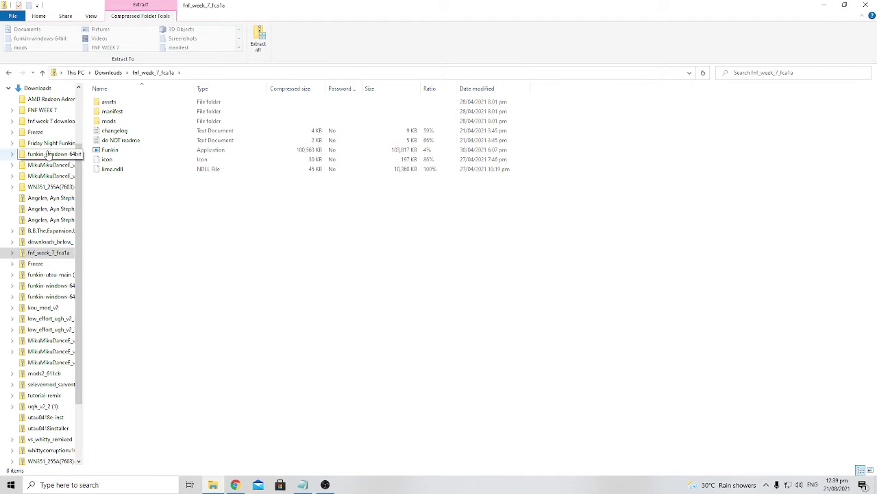
{"action": "left_click", "coordinate": [48, 142]}
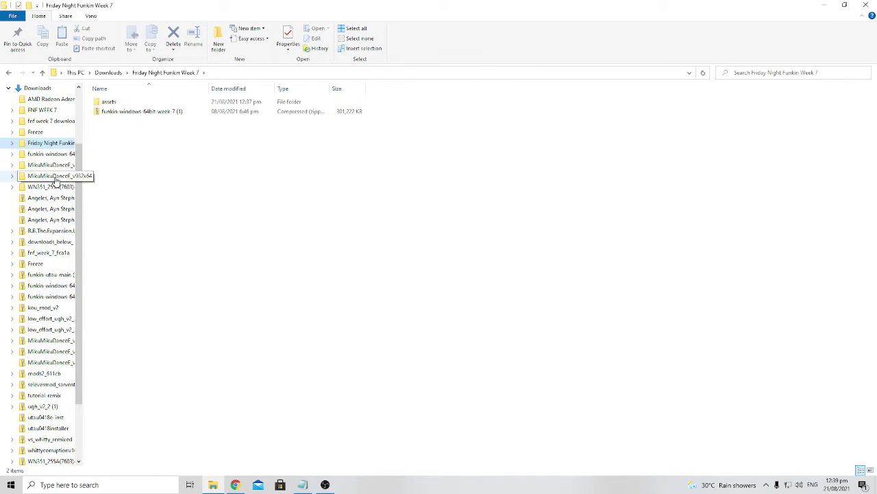
Step: Delete the fnf week 7 download folder from Downloads and open the FNF WEEK 7 folder
{"action": "left_click", "coordinate": [60, 122]}
{"action": "right_click", "coordinate": [60, 123]}
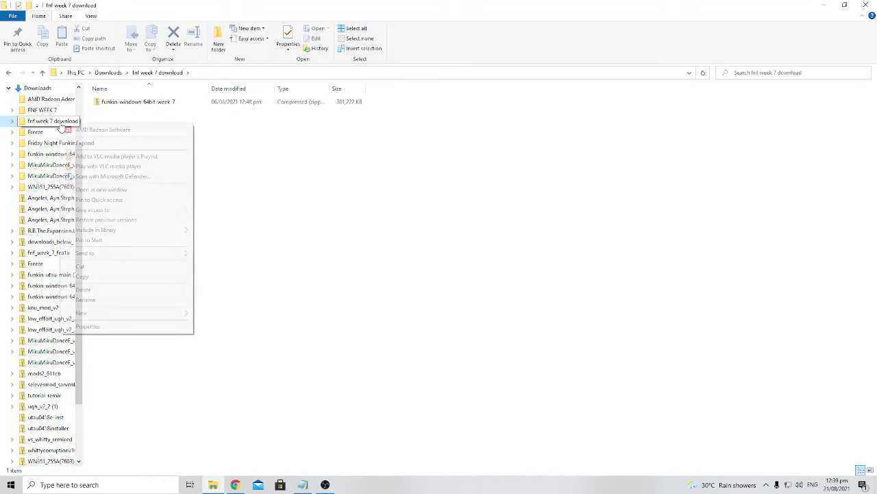
{"action": "left_click", "coordinate": [83, 290]}
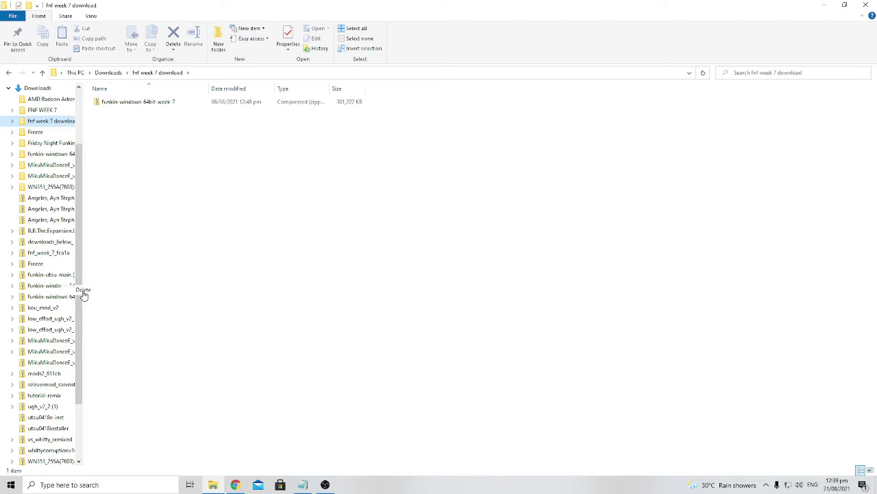
{"action": "left_click", "coordinate": [49, 111]}
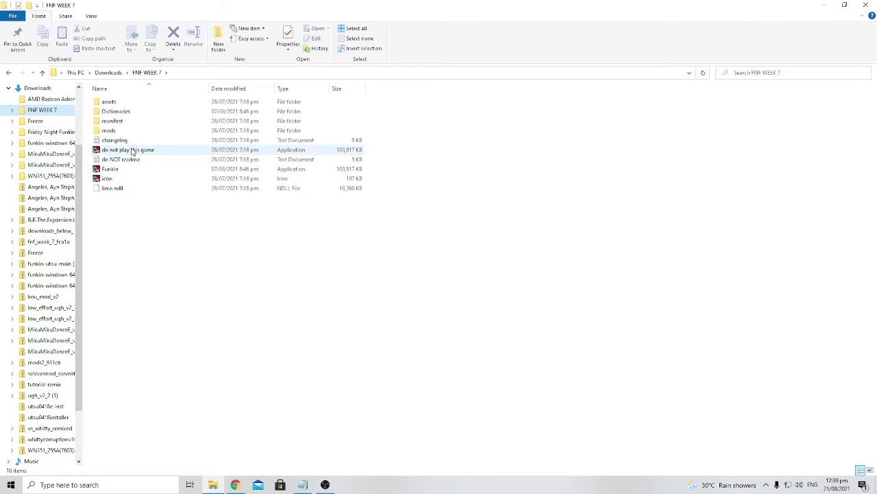
Step: Switch to Chrome, return to the gamebanana week 7 search results and check the Week 7 UNOFFICIAL mod page
{"action": "key", "text": "alt+Tab"}
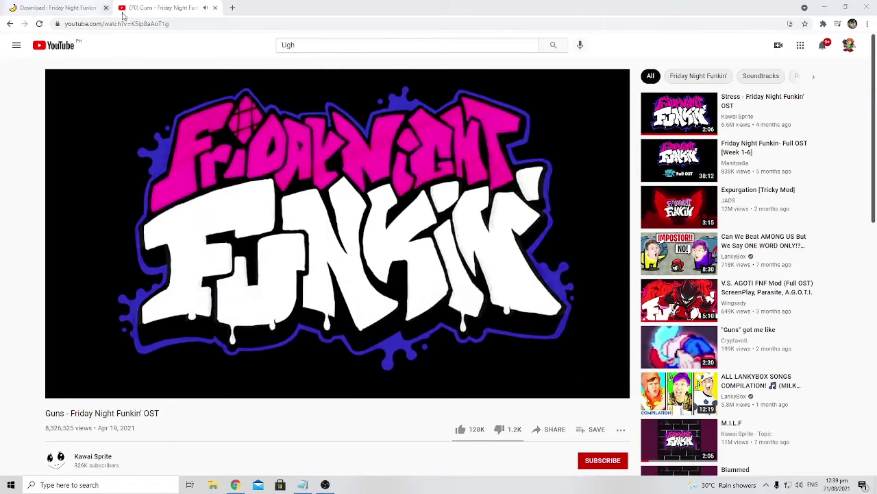
{"action": "left_click", "coordinate": [61, 7]}
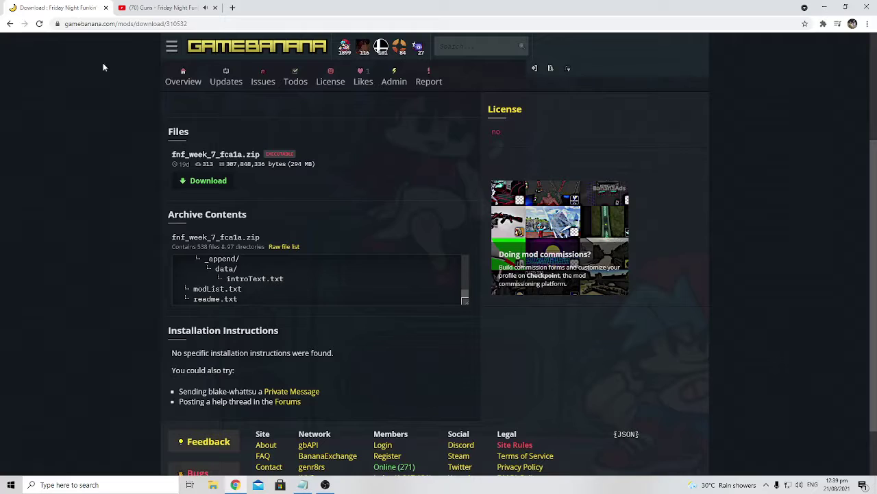
{"action": "left_click", "coordinate": [9, 23]}
{"action": "left_click", "coordinate": [10, 24]}
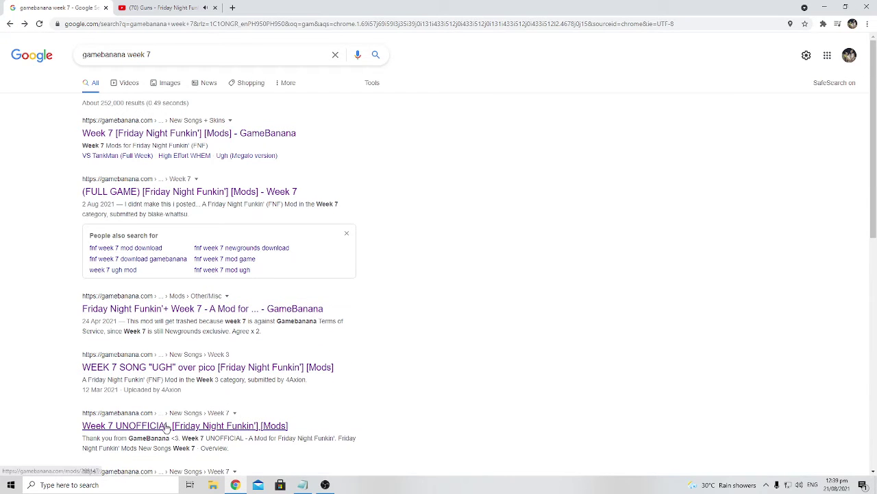
{"action": "left_click", "coordinate": [167, 426]}
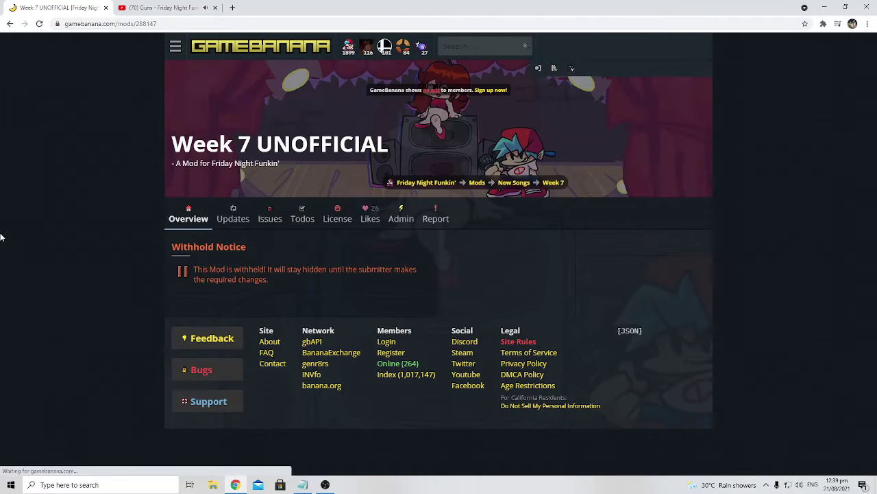
{"action": "left_click", "coordinate": [10, 23]}
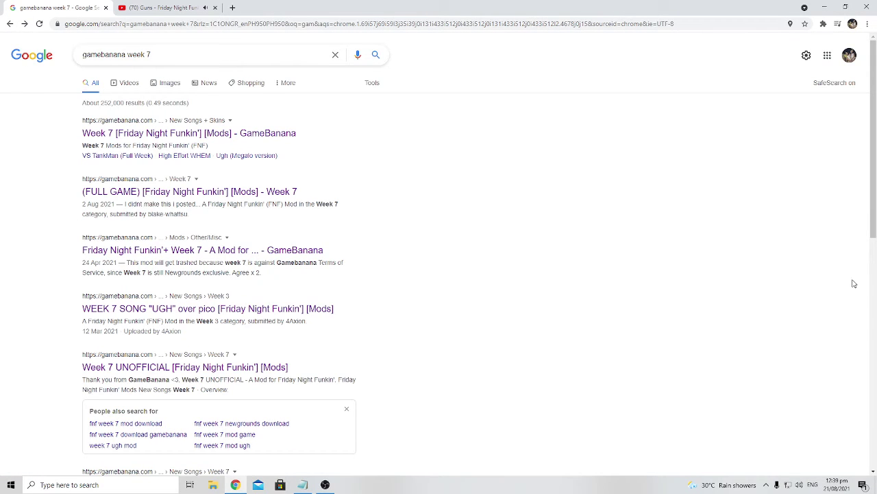
{"action": "scroll", "coordinate": [844, 155], "scroll_direction": "down", "scroll_amount": 3}
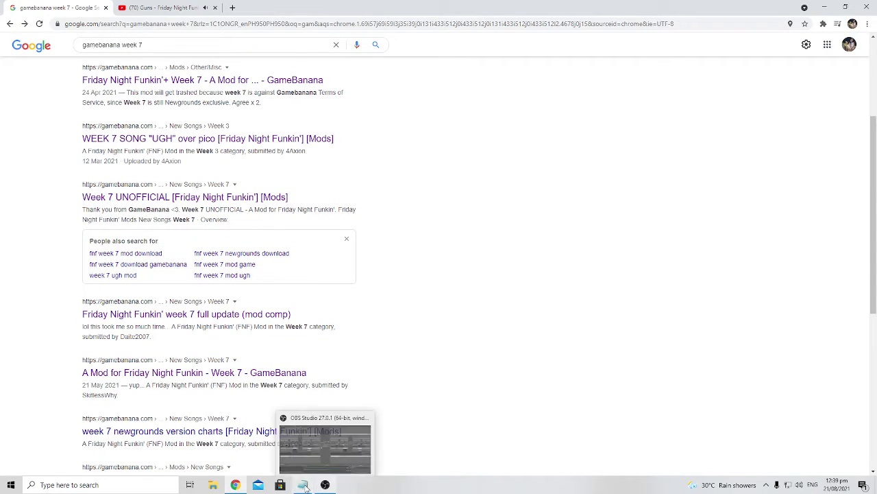
Step: Open the FNF WEEK 7 folder from Downloads in File Explorer and launch the do not play this game application
{"action": "left_click", "coordinate": [210, 486]}
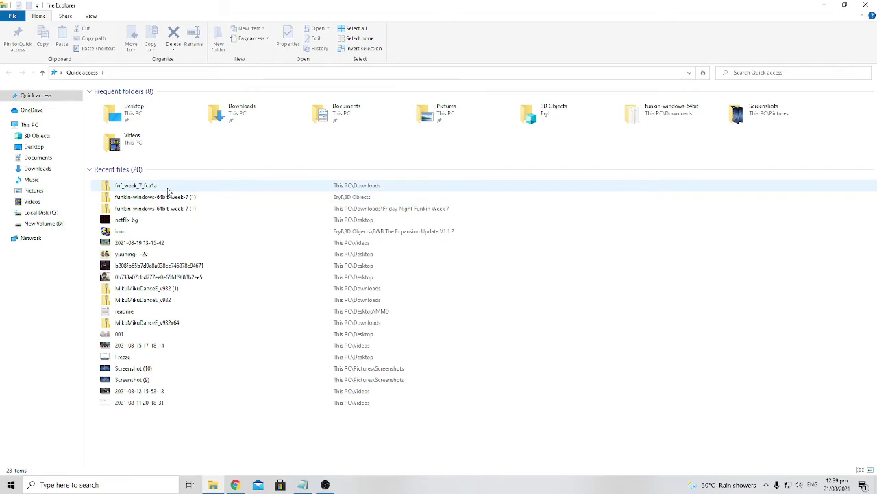
{"action": "left_click", "coordinate": [38, 136]}
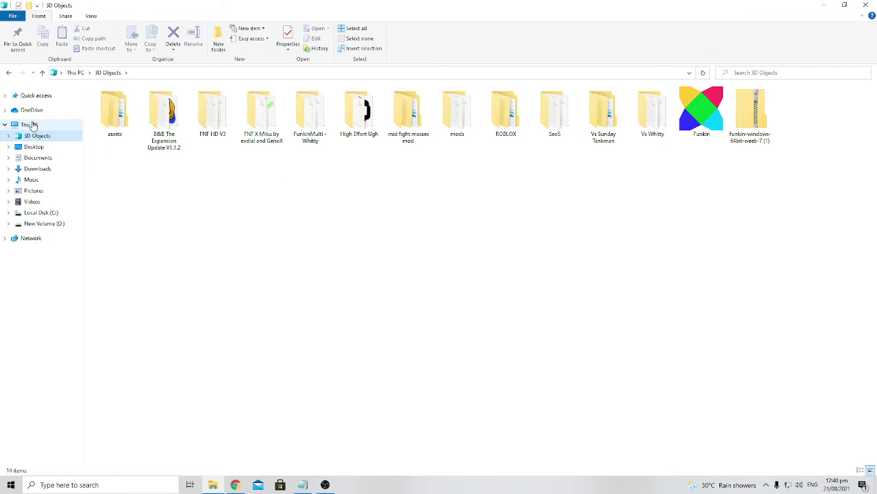
{"action": "left_click", "coordinate": [30, 123]}
{"action": "left_click", "coordinate": [53, 96]}
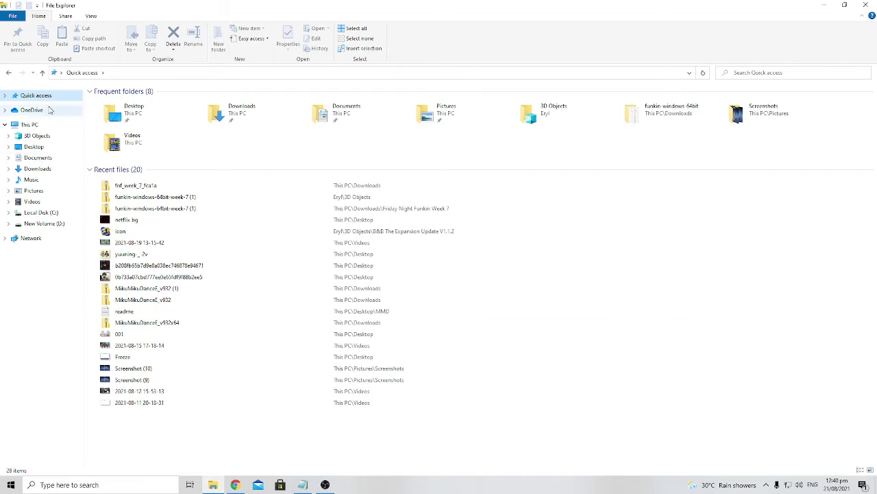
{"action": "left_click", "coordinate": [39, 169]}
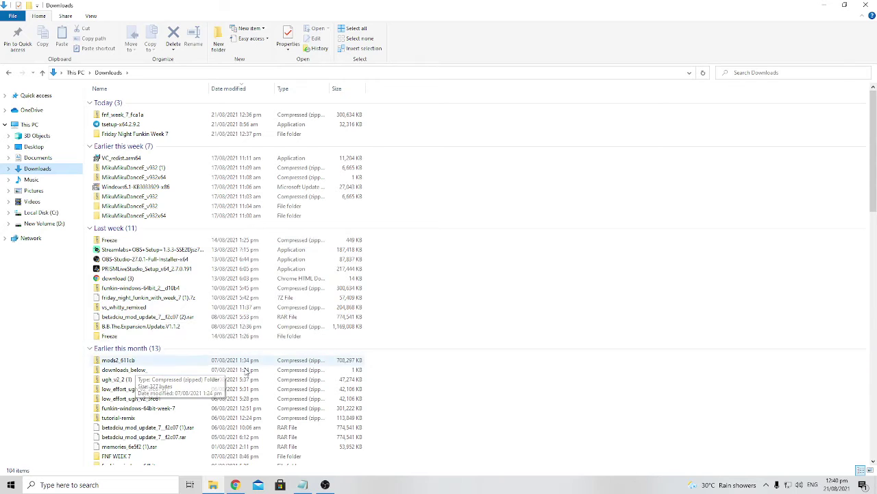
{"action": "left_click", "coordinate": [130, 456]}
{"action": "double_click", "coordinate": [129, 456]}
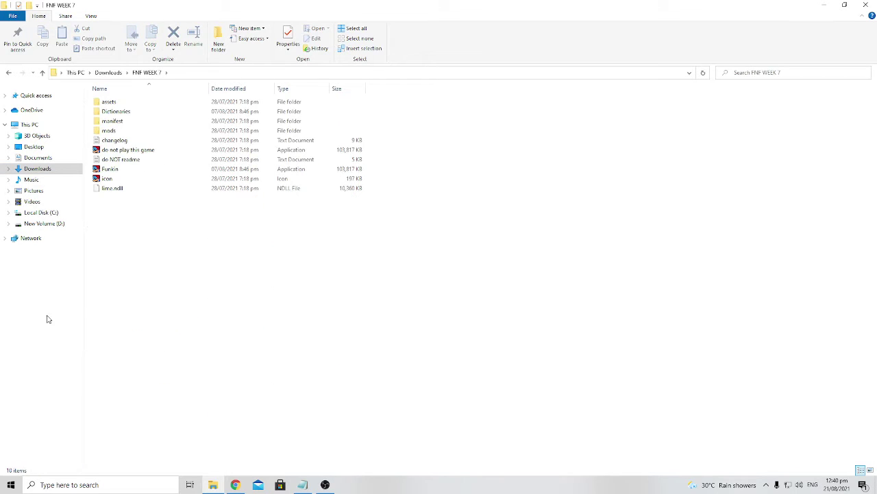
{"action": "double_click", "coordinate": [113, 151]}
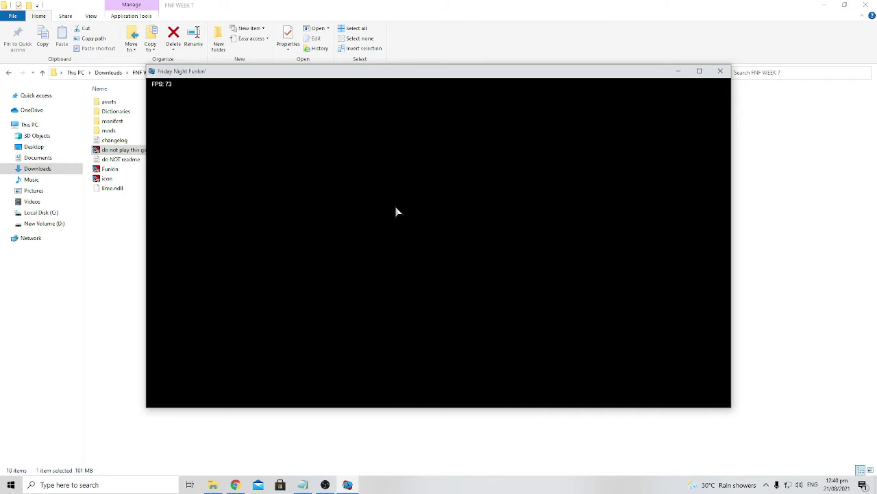
Step: Raise the game's volume and skip the intro to reach the main menu
{"action": "key", "text": "plus"}
{"action": "key", "text": "plus"}
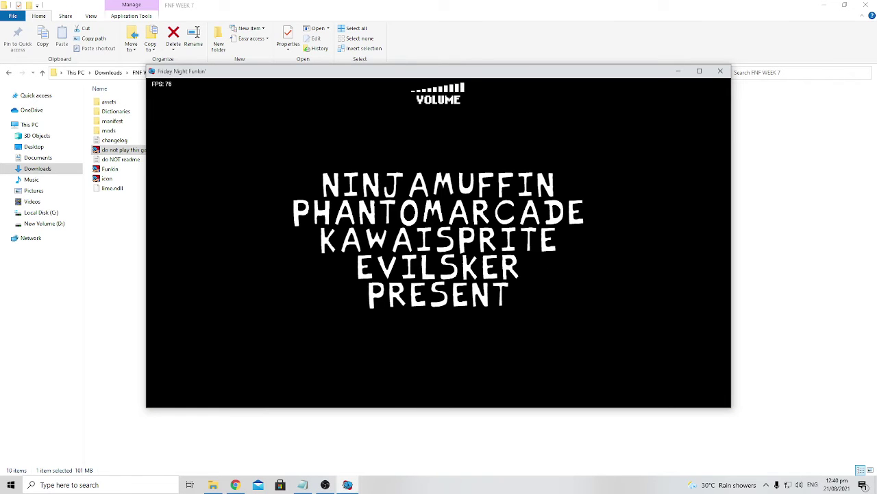
{"action": "key", "text": "Return"}
{"action": "key", "text": "Return"}
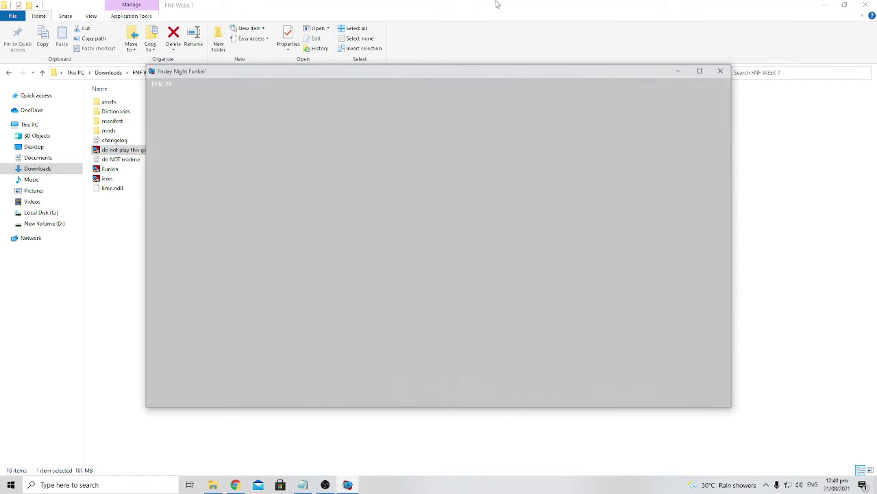
Step: Enter Freeplay and start the song Guns at one difficulty level above Normal
{"action": "key", "text": "Down"}
{"action": "key", "text": "Down"}
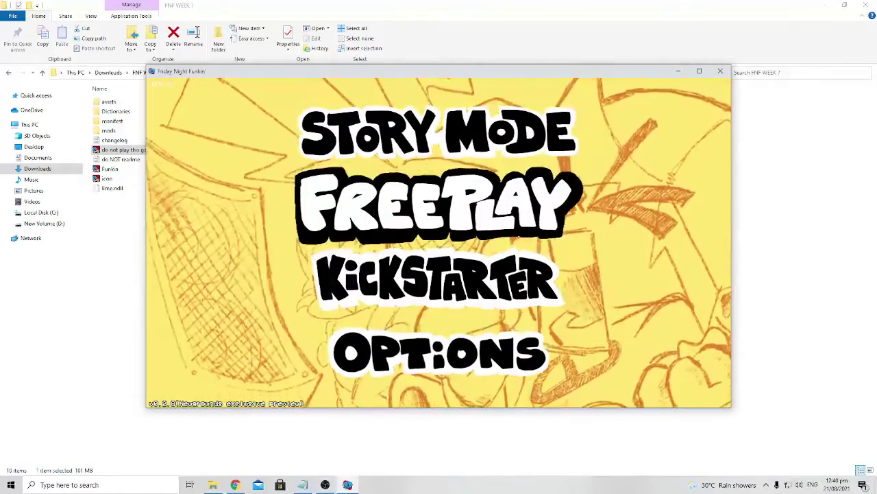
{"action": "key", "text": "Up"}
{"action": "key", "text": "Return"}
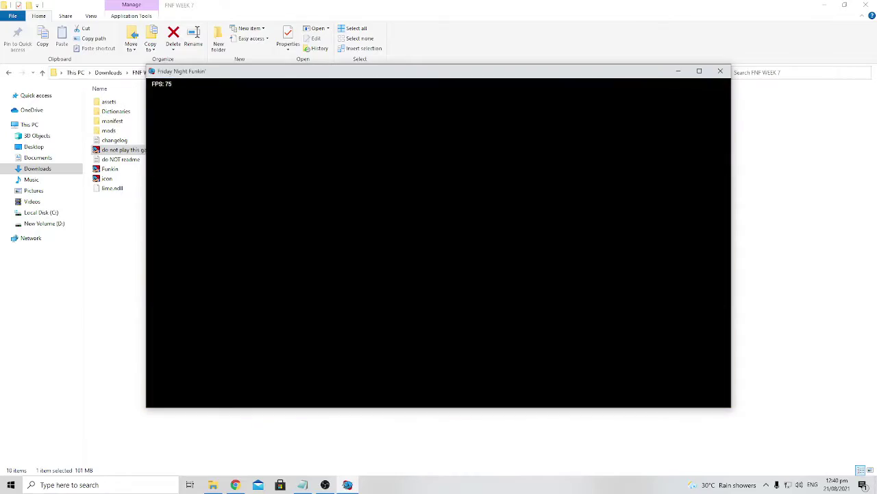
{"action": "key", "text": "Up"}
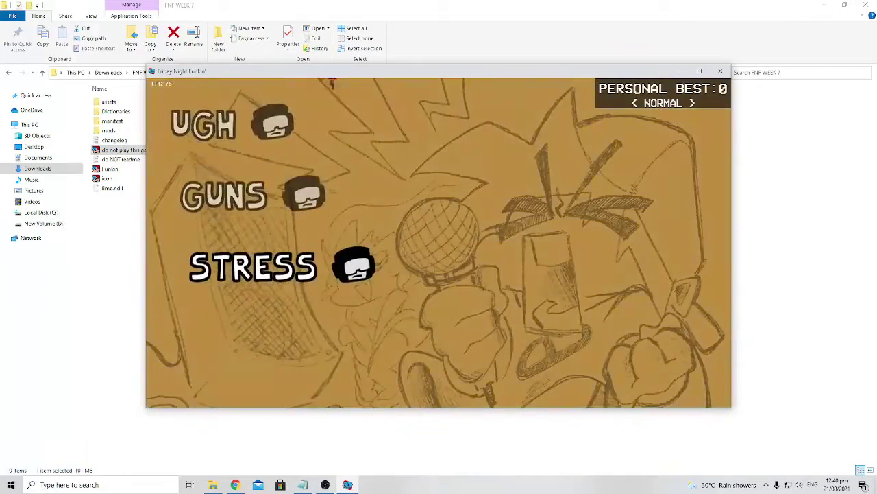
{"action": "key", "text": "Up"}
{"action": "key", "text": "Right"}
{"action": "key", "text": "Return"}
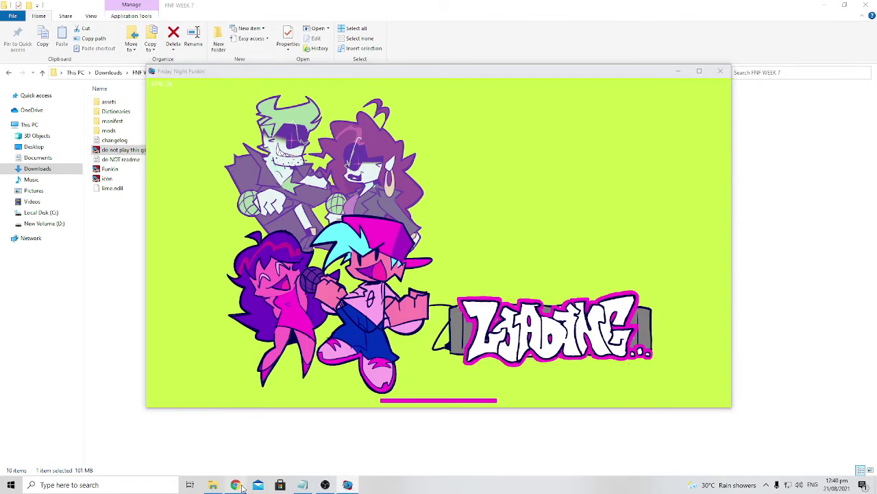
Step: Switch to Chrome, pause the Guns video on YouTube and bring up the gamebanana week 7 search results
{"action": "left_click", "coordinate": [236, 485]}
{"action": "left_click", "coordinate": [191, 7]}
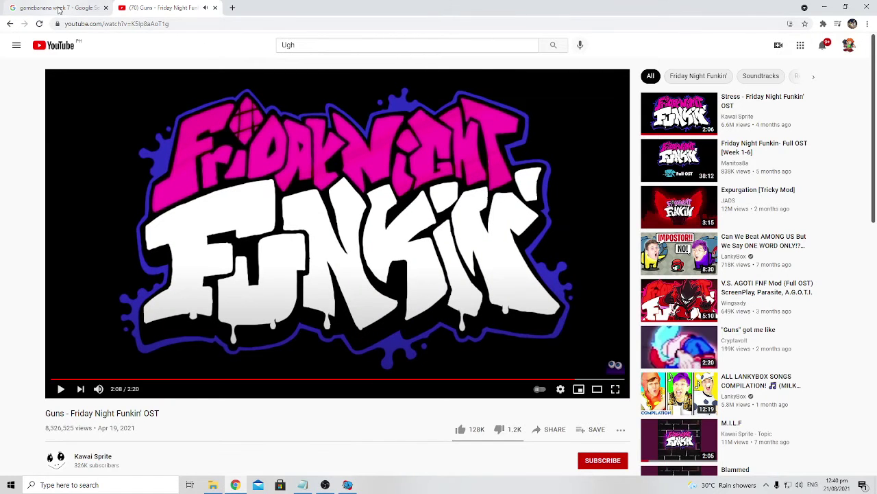
{"action": "left_click", "coordinate": [59, 10]}
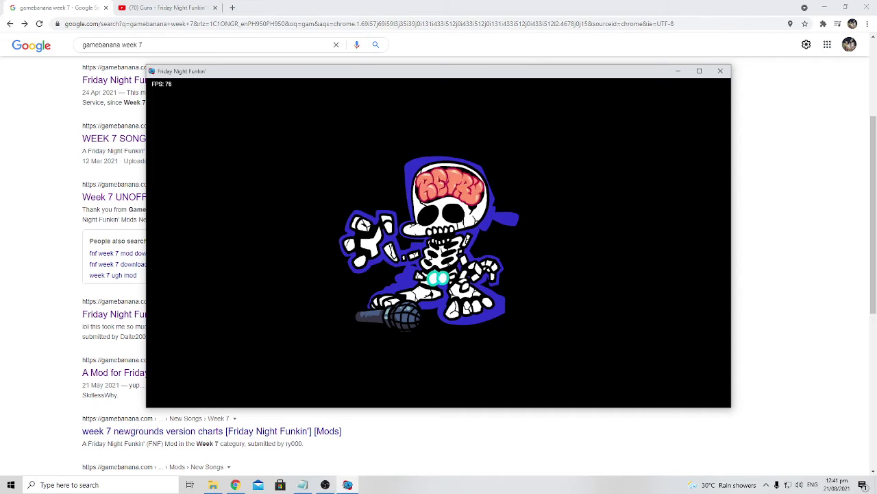
Step: Check the recording in OBS Studio, return to the Friday Night Funkin' game and maximize its window
{"action": "left_click", "coordinate": [325, 484]}
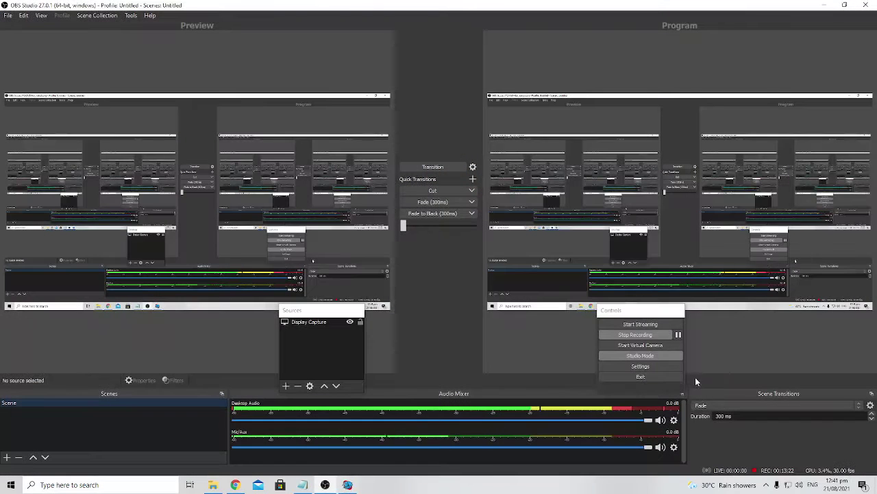
{"action": "left_click", "coordinate": [350, 484]}
{"action": "left_click", "coordinate": [699, 70]}
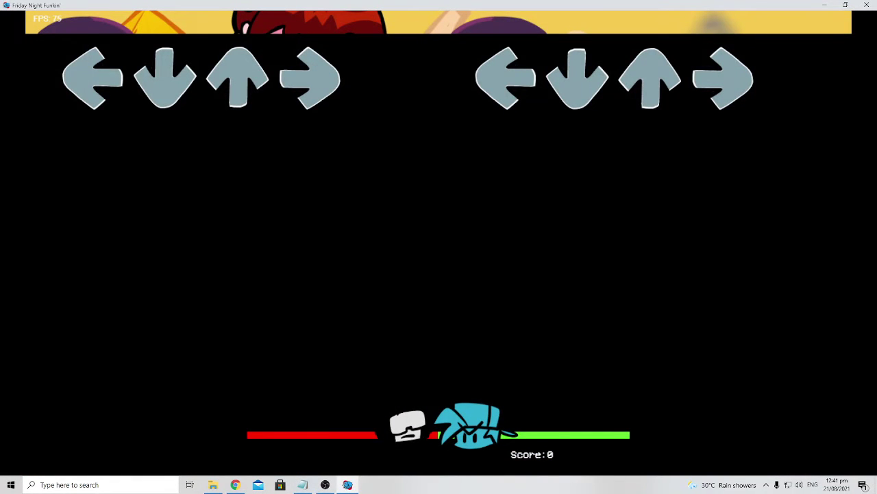
Step: Open the chart editor for Guns, set the opponent character to pico-speaker and try reloading the song's JSON
{"action": "key", "text": "7"}
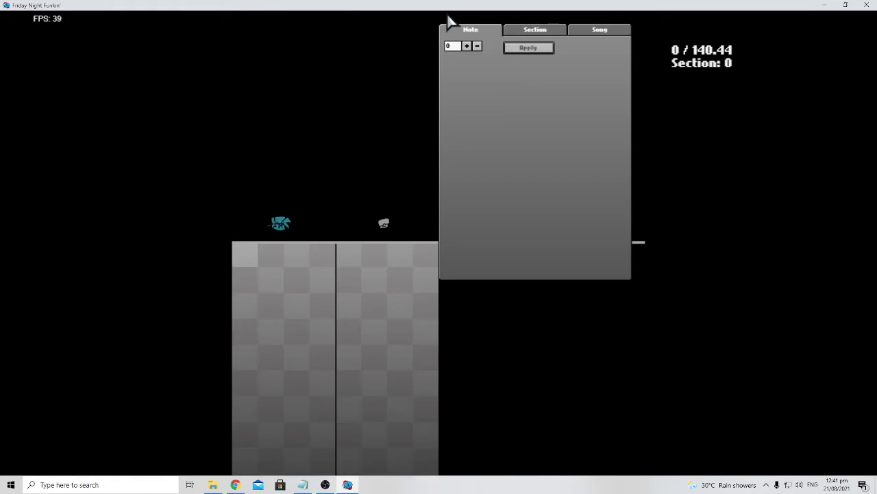
{"action": "left_click", "coordinate": [607, 34]}
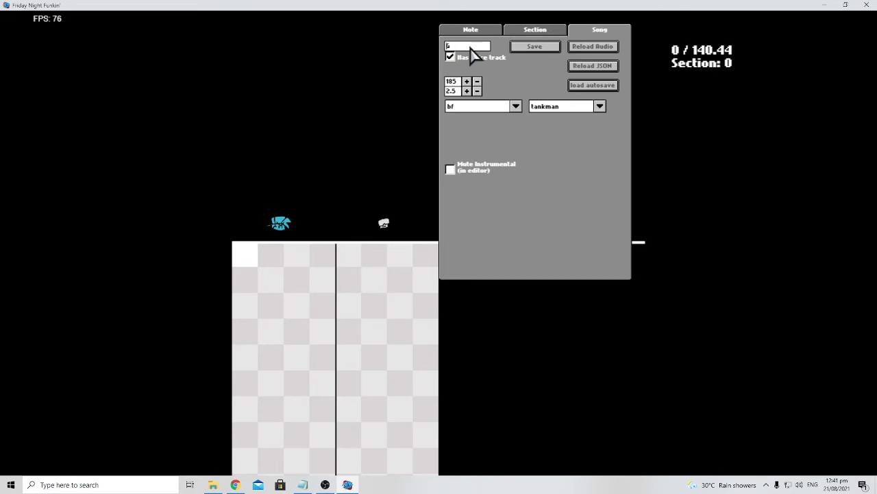
{"action": "left_click", "coordinate": [555, 108]}
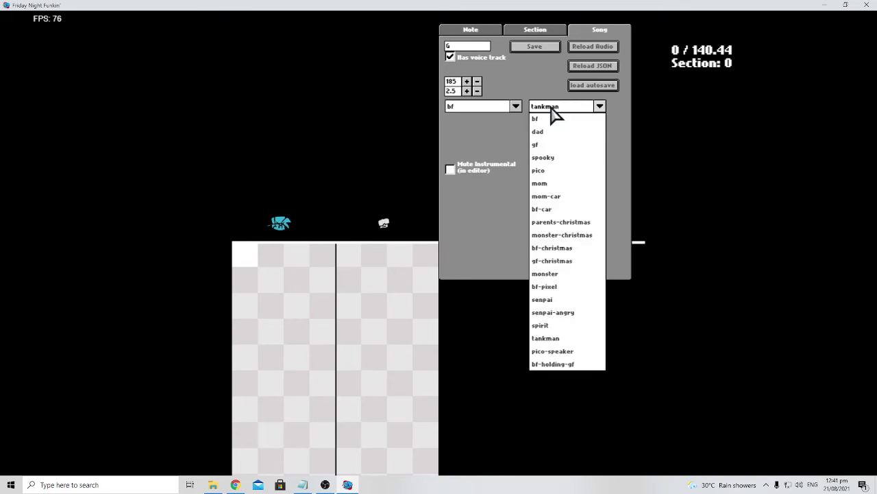
{"action": "left_click", "coordinate": [580, 351]}
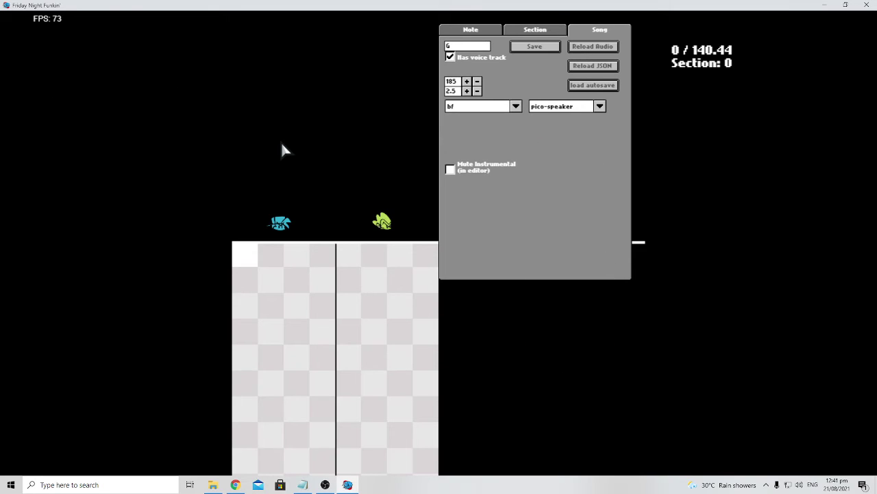
{"action": "left_click", "coordinate": [602, 67]}
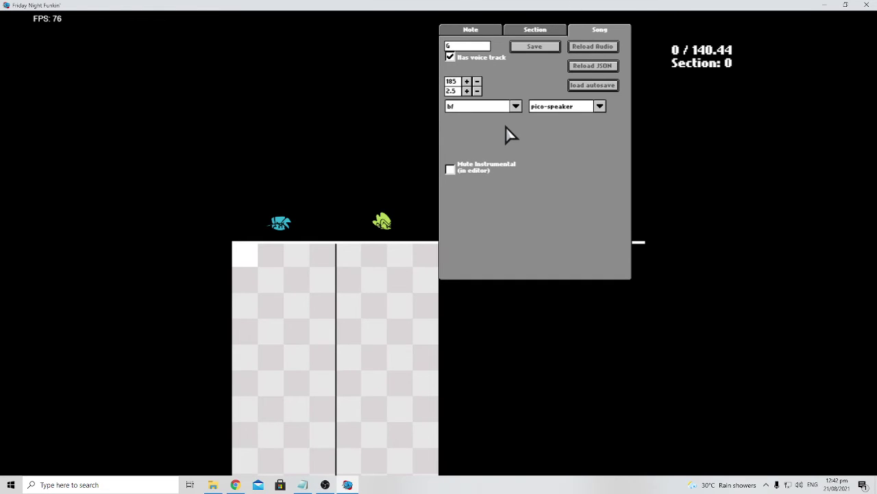